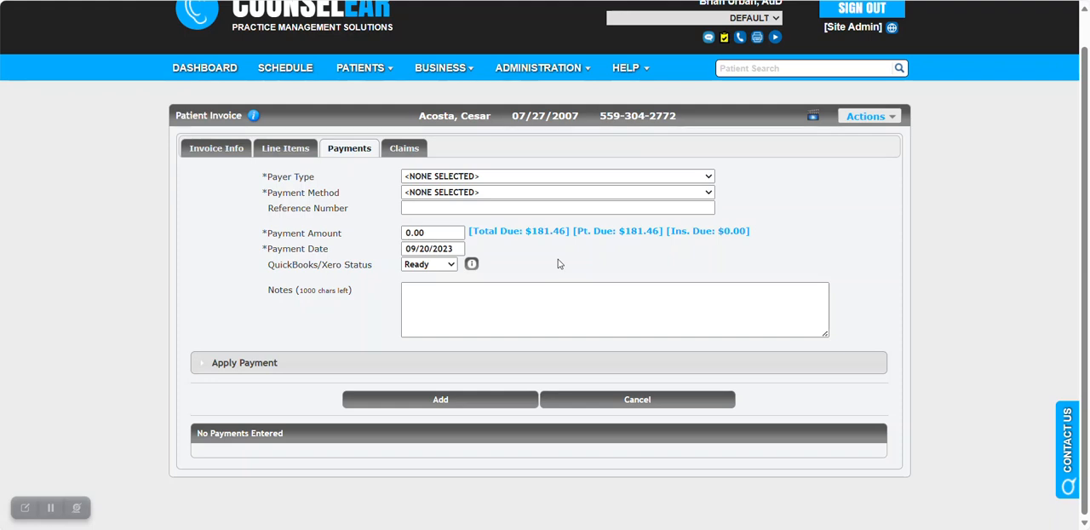
Set the invoice payment to payer type Private Payer and method Credit Card, and open its online transaction form.
{"action": "left_click", "coordinate": [501, 176]}
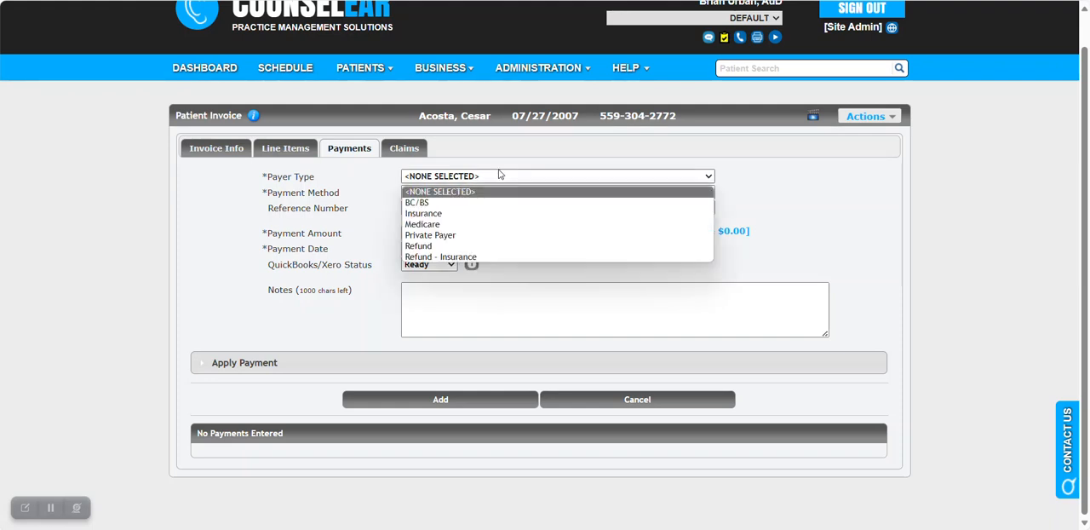
{"action": "left_click", "coordinate": [479, 235]}
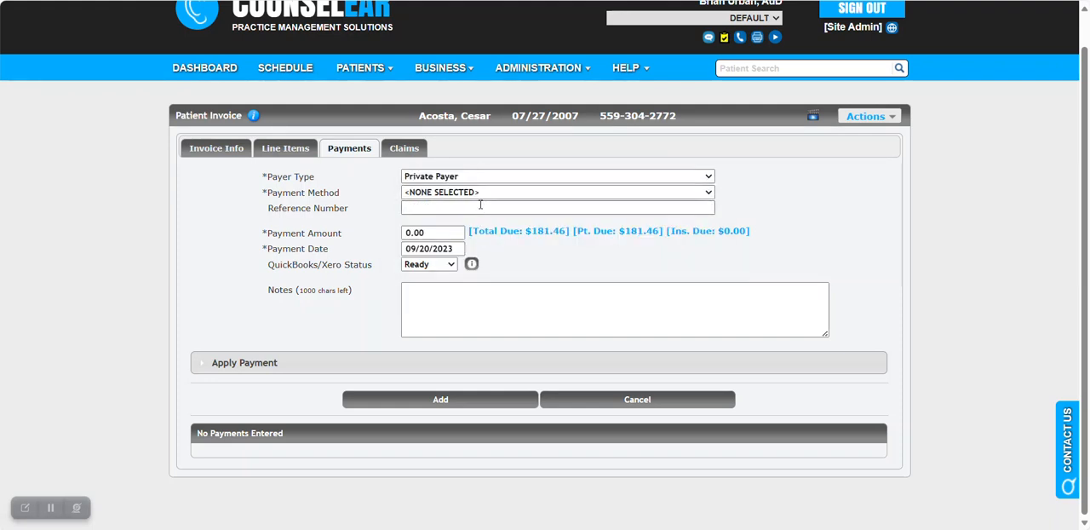
{"action": "left_click", "coordinate": [481, 194]}
{"action": "left_click", "coordinate": [481, 240]}
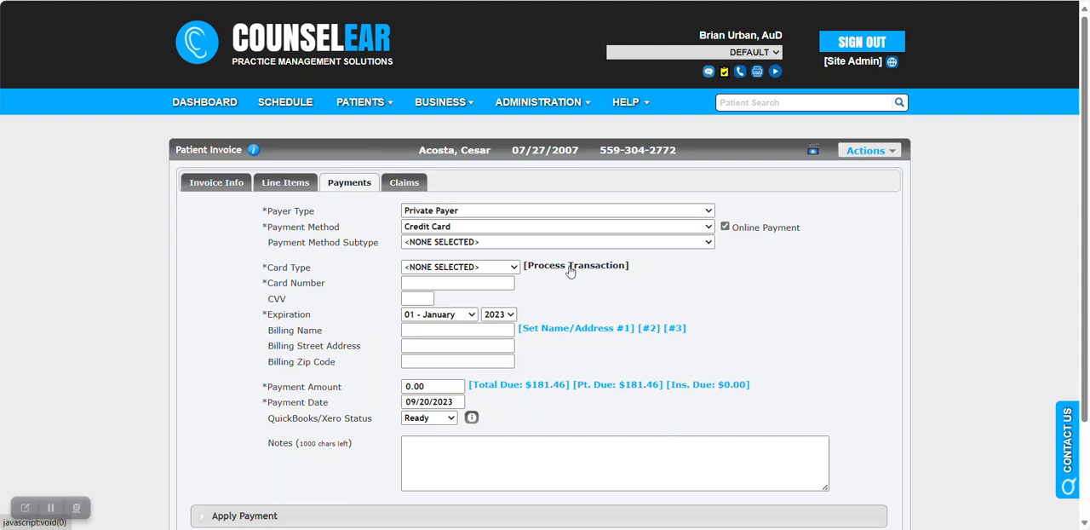
{"action": "left_click", "coordinate": [570, 266]}
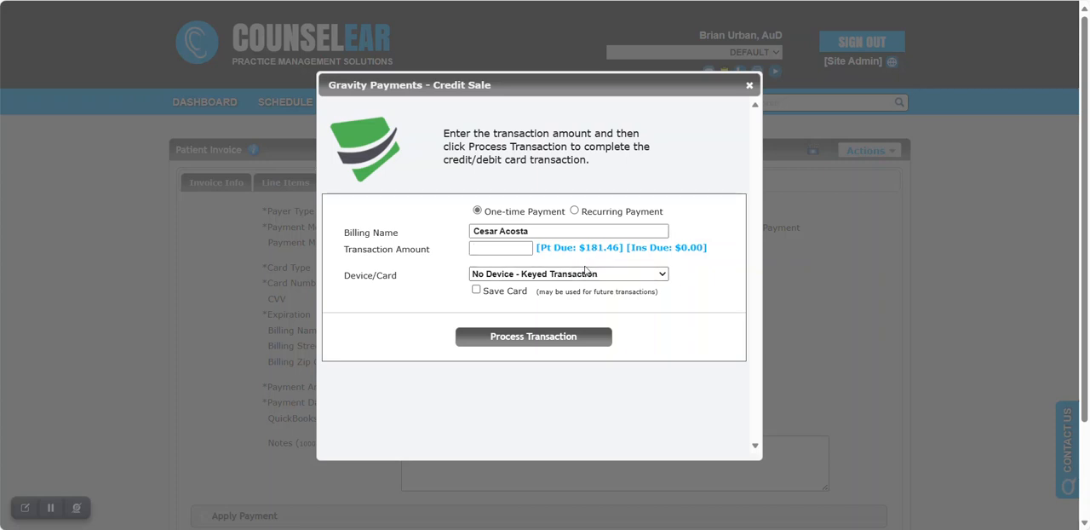
Make the credit sale a recurring payment and use the patient due amount of $181.46 as the total.
{"action": "left_click_drag", "start_coordinate": [486, 213], "coordinate": [565, 220]}
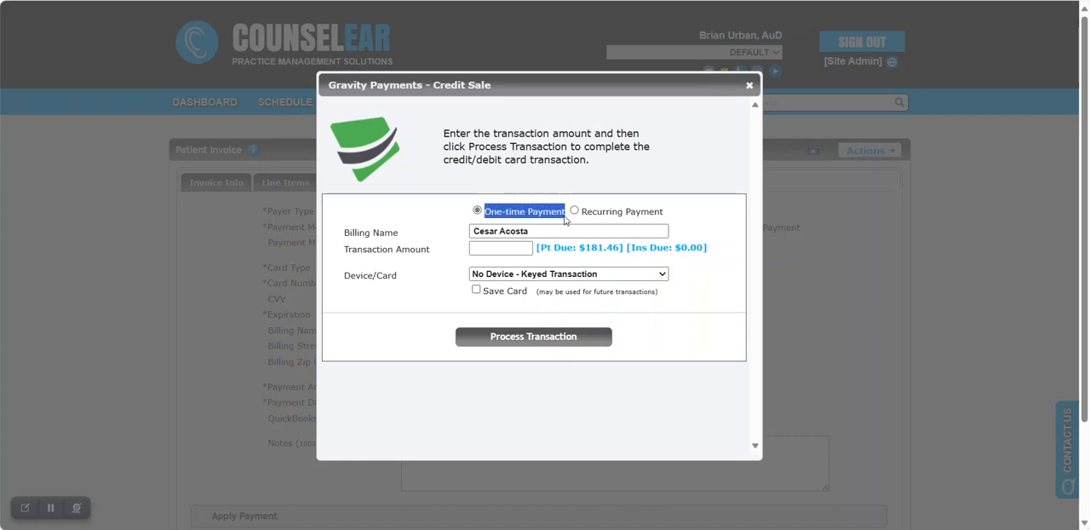
{"action": "left_click", "coordinate": [450, 225]}
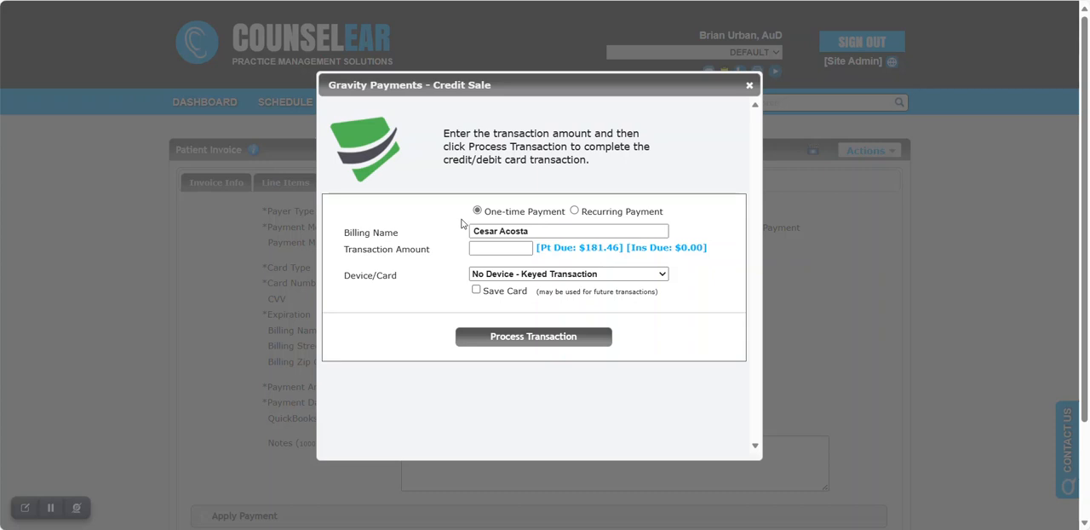
{"action": "left_click_drag", "start_coordinate": [583, 212], "coordinate": [671, 214]}
{"action": "left_click", "coordinate": [573, 211]}
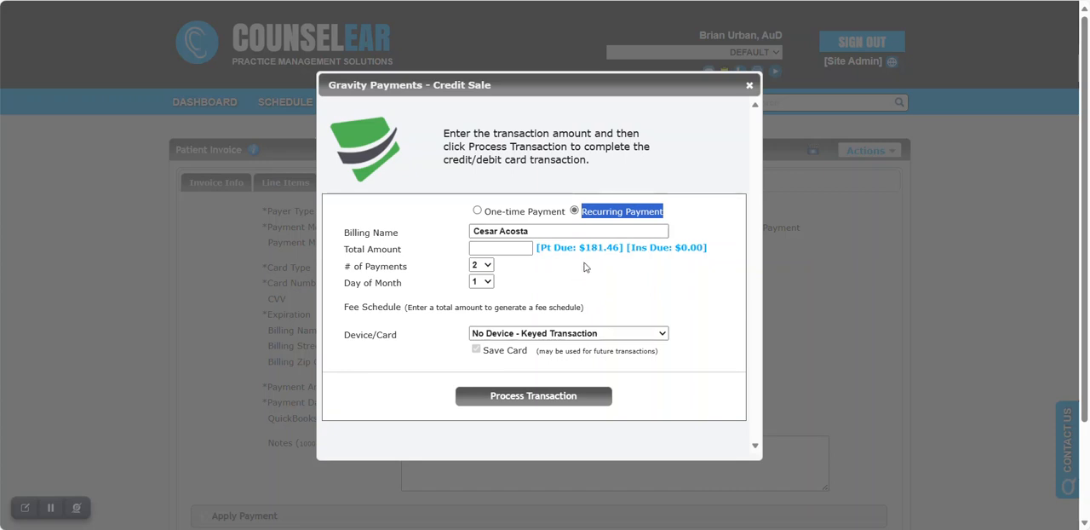
{"action": "left_click_drag", "start_coordinate": [344, 248], "coordinate": [405, 256]}
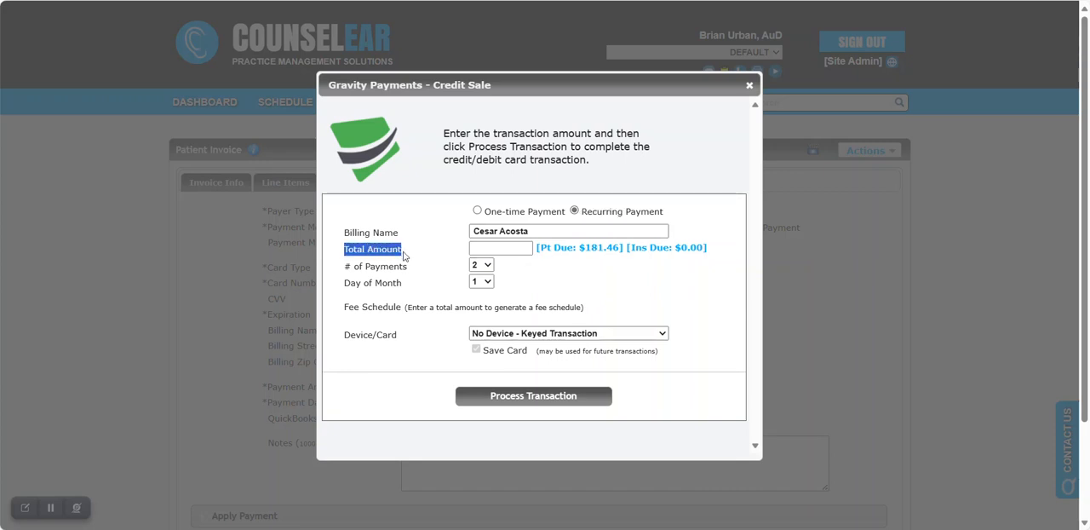
{"action": "left_click", "coordinate": [528, 271]}
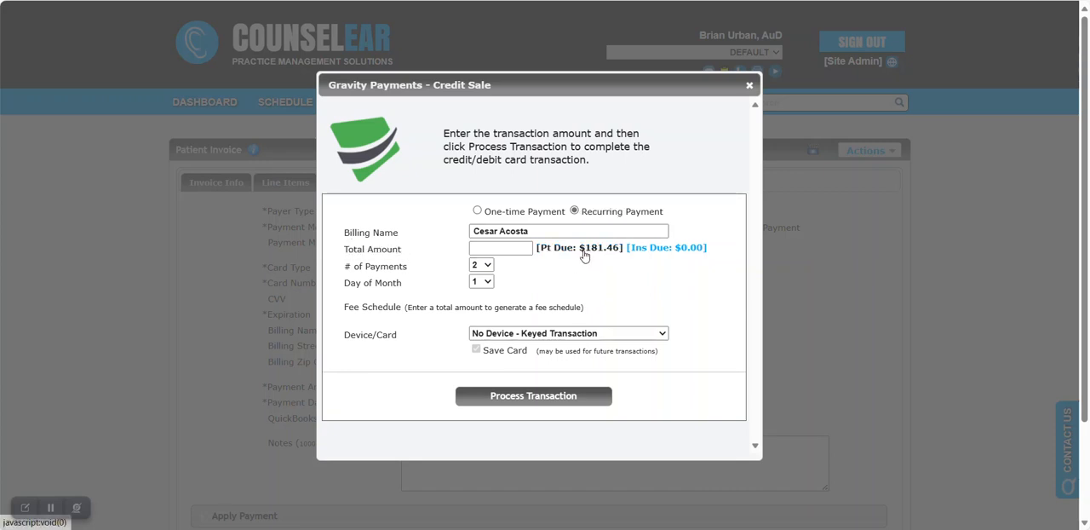
{"action": "left_click", "coordinate": [584, 252]}
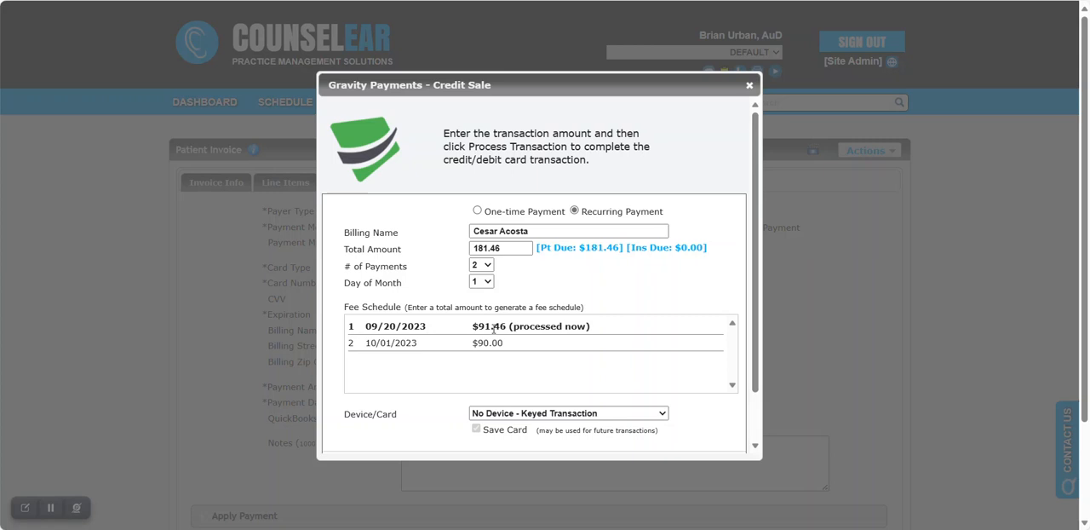
Set the number of recurring payments to 5.
{"action": "left_click_drag", "start_coordinate": [344, 266], "coordinate": [408, 269]}
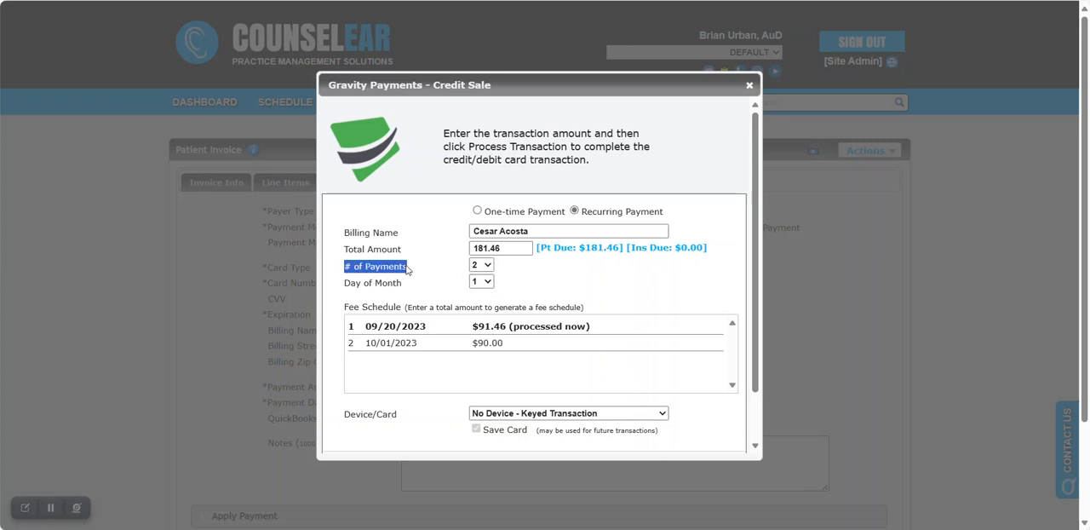
{"action": "left_click_drag", "start_coordinate": [345, 283], "coordinate": [408, 292]}
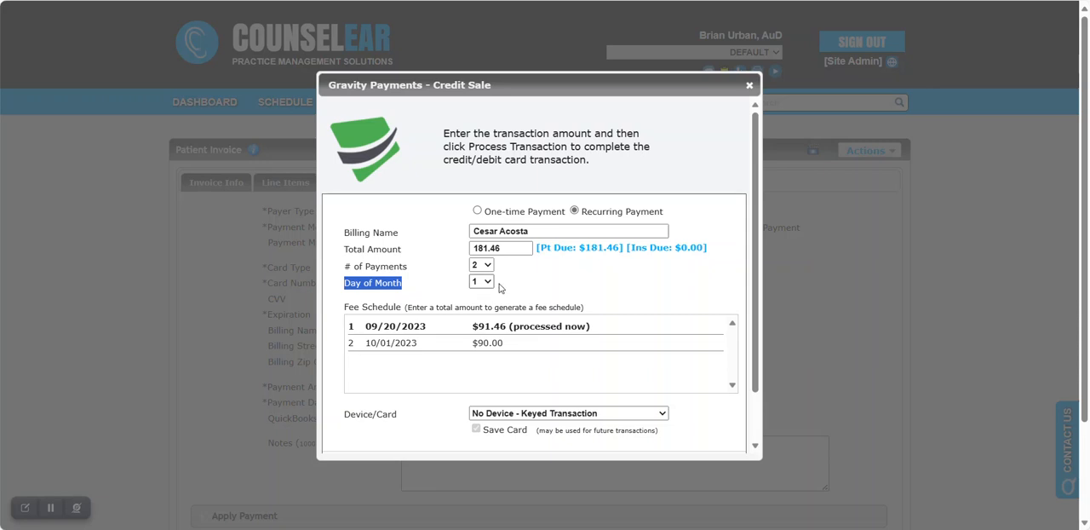
{"action": "left_click", "coordinate": [551, 287]}
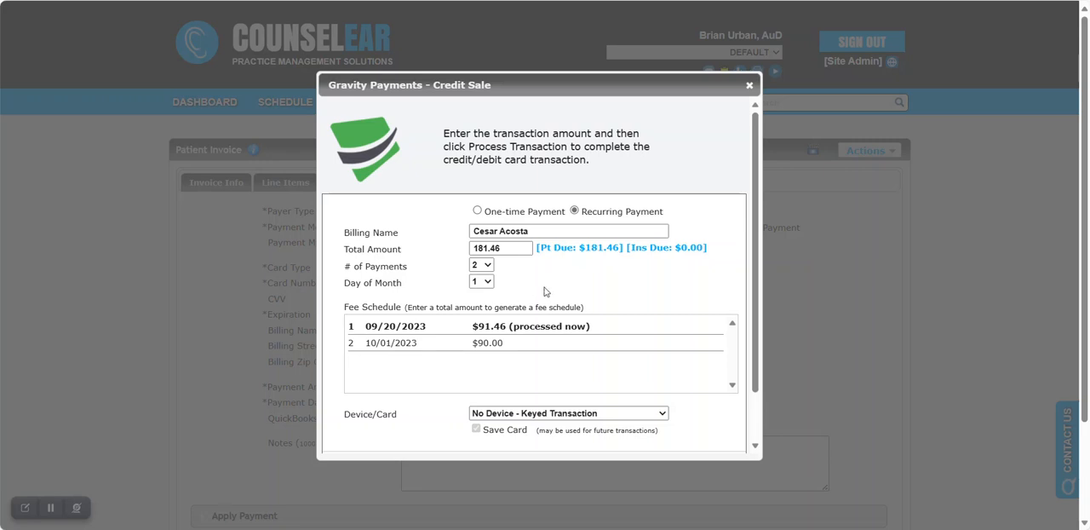
{"action": "left_click", "coordinate": [488, 280]}
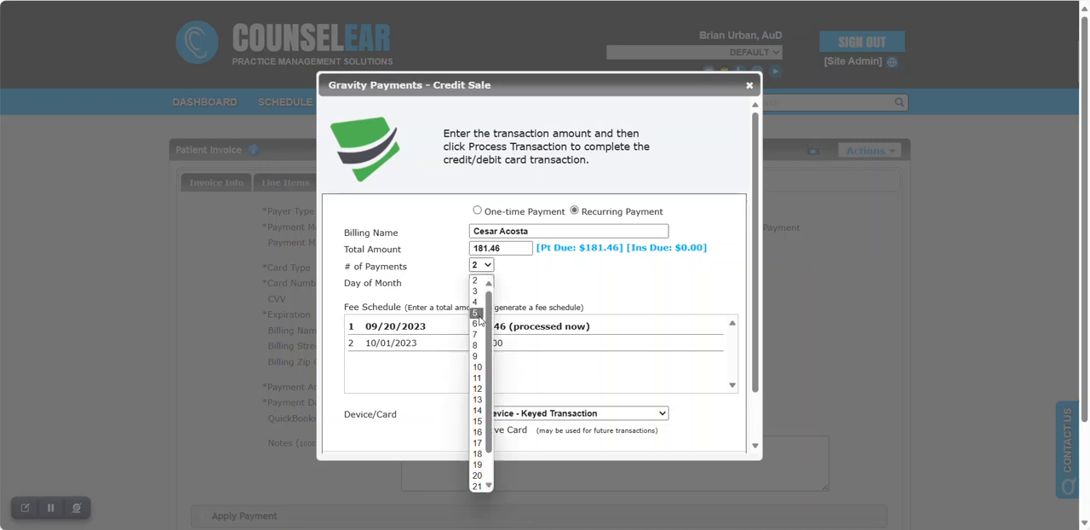
{"action": "left_click", "coordinate": [477, 313]}
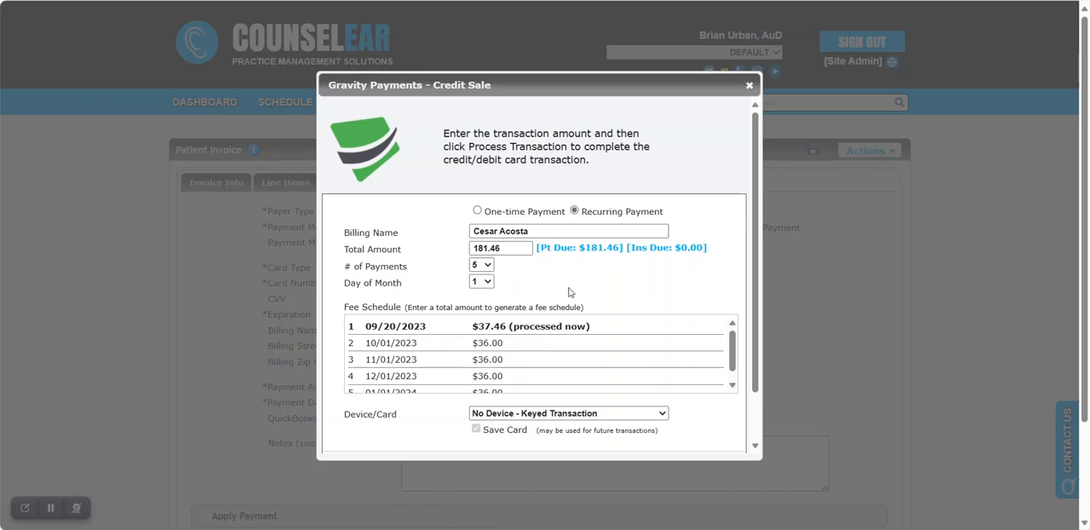
Set the recurring payment's day of month to 15 and review the amounts and dates in the fee schedule.
{"action": "scroll", "coordinate": [571, 291], "scroll_direction": "down", "scroll_amount": 1}
{"action": "left_click", "coordinate": [486, 228]}
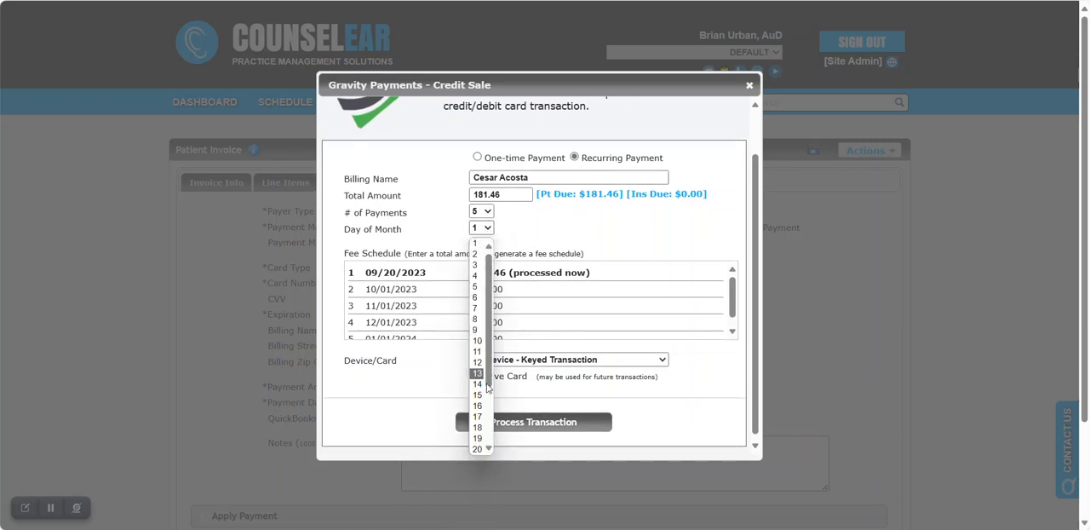
{"action": "left_click", "coordinate": [477, 397]}
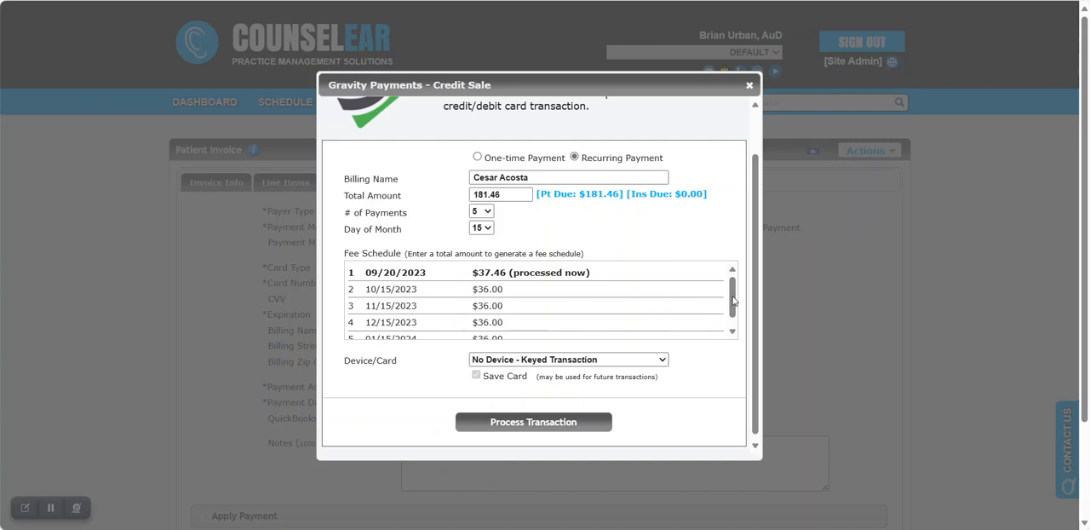
{"action": "left_click_drag", "start_coordinate": [732, 300], "coordinate": [734, 330]}
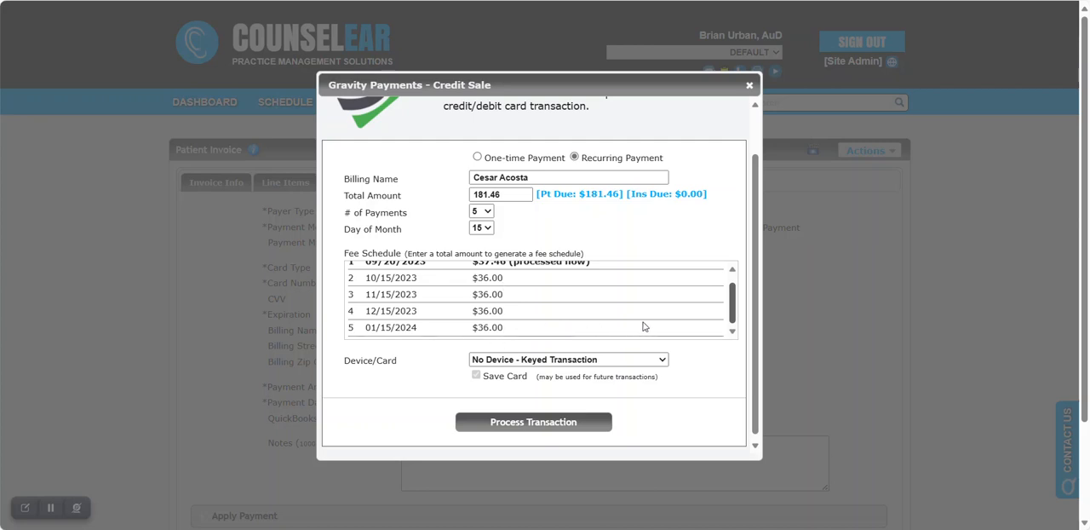
{"action": "left_click_drag", "start_coordinate": [732, 318], "coordinate": [730, 289]}
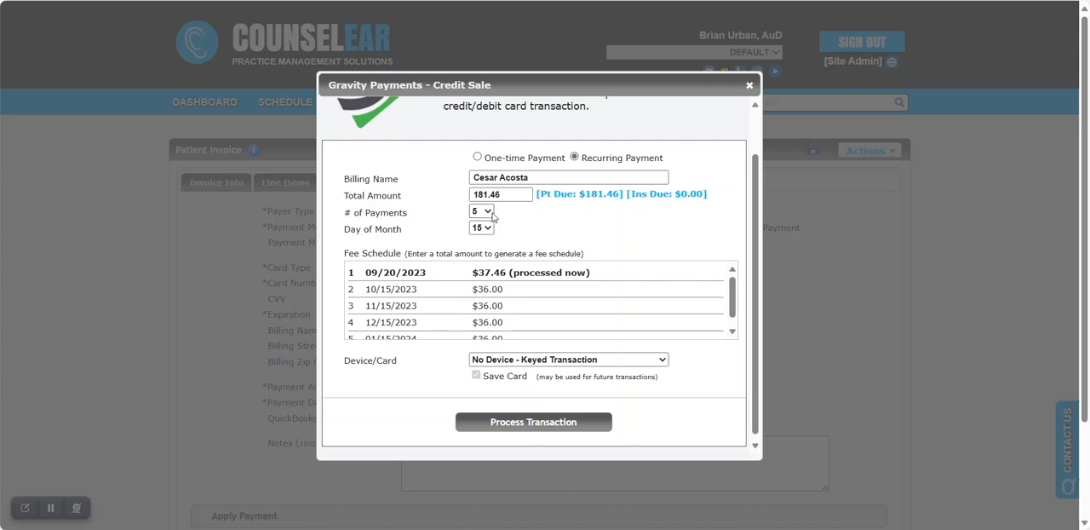
{"action": "left_click_drag", "start_coordinate": [473, 271], "coordinate": [509, 271]}
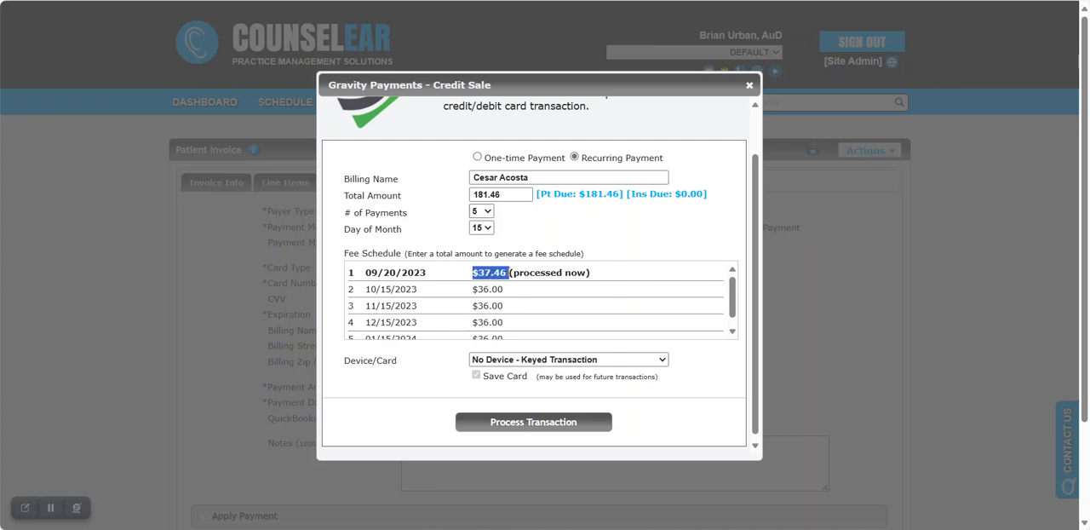
{"action": "left_click", "coordinate": [576, 243]}
Set the number of recurring payments to 6 and check the fee schedule.
{"action": "left_click", "coordinate": [483, 212]}
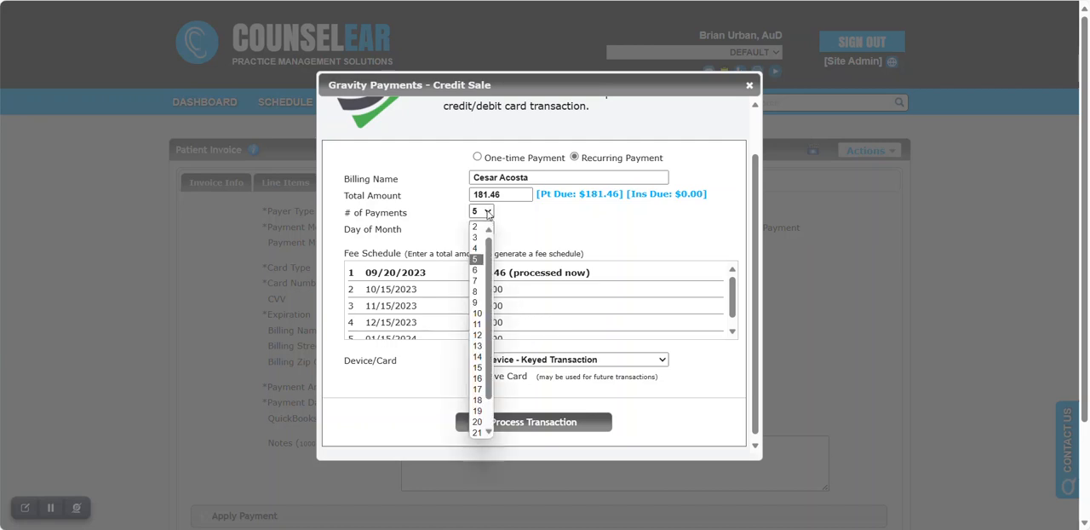
{"action": "left_click", "coordinate": [482, 269]}
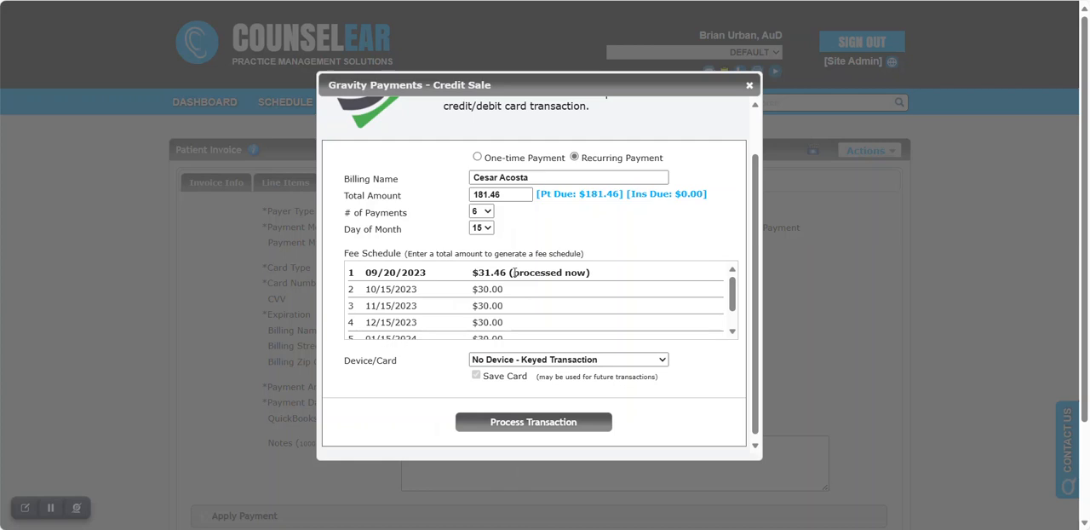
{"action": "left_click_drag", "start_coordinate": [733, 296], "coordinate": [726, 270]}
Process the transaction by entering the card number and expiration date, submit the first payment and close the payment window.
{"action": "left_click", "coordinate": [537, 426]}
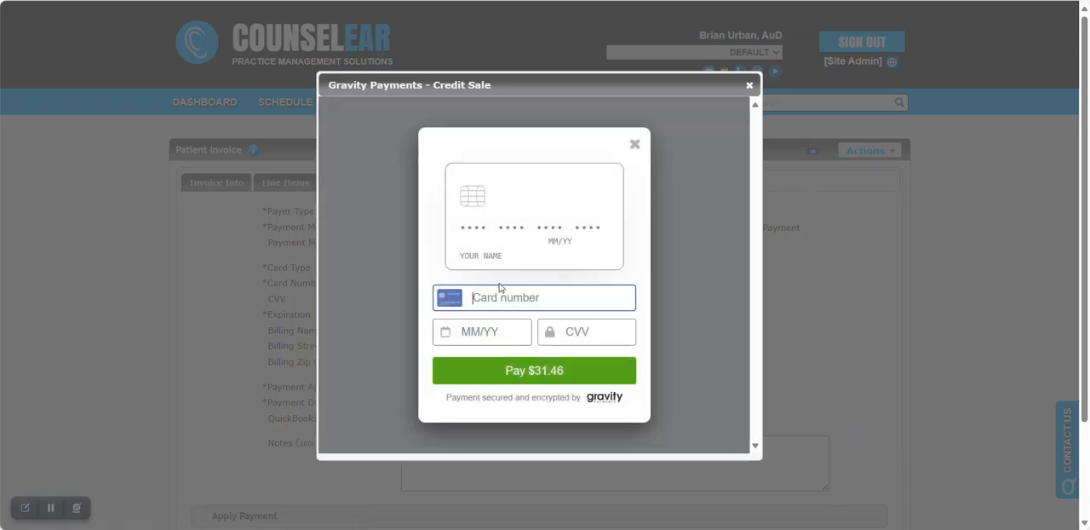
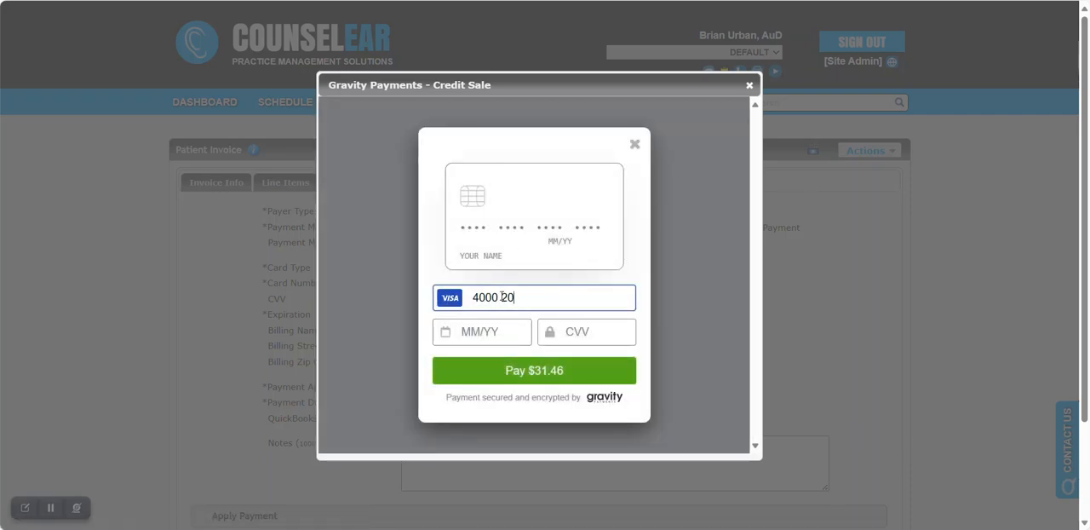
{"action": "left_click", "coordinate": [501, 329]}
{"action": "type", "text": "0923"}
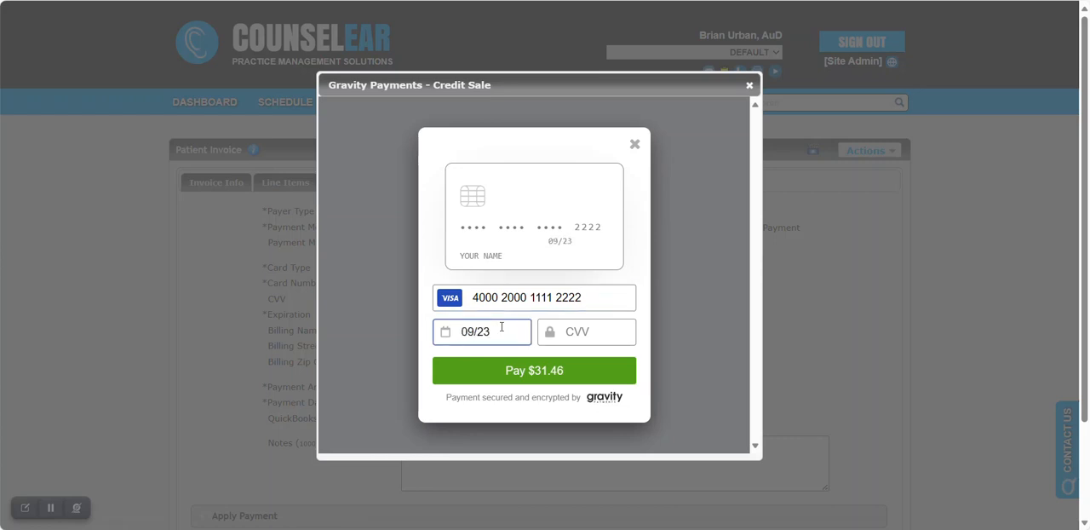
{"action": "left_click", "coordinate": [531, 369]}
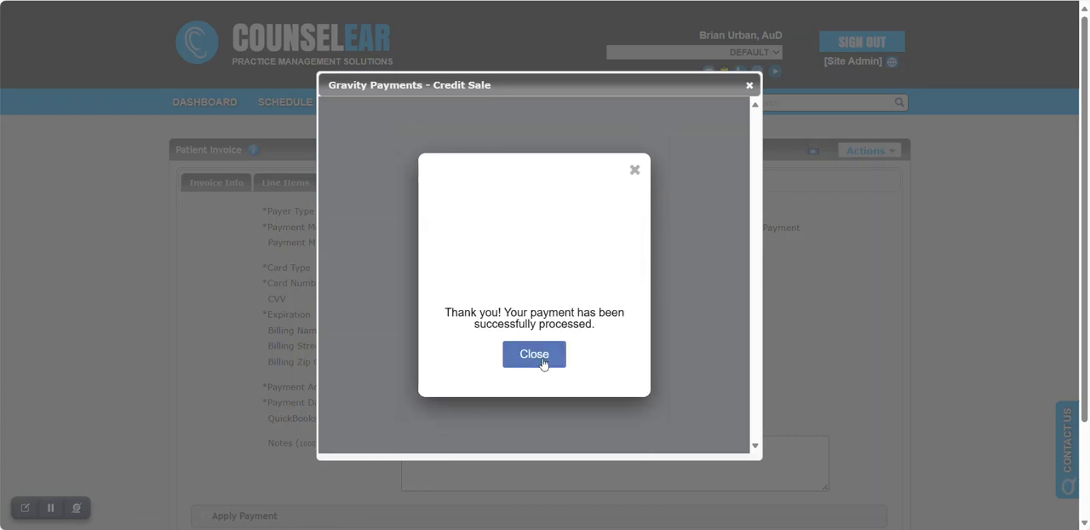
{"action": "left_click", "coordinate": [547, 359]}
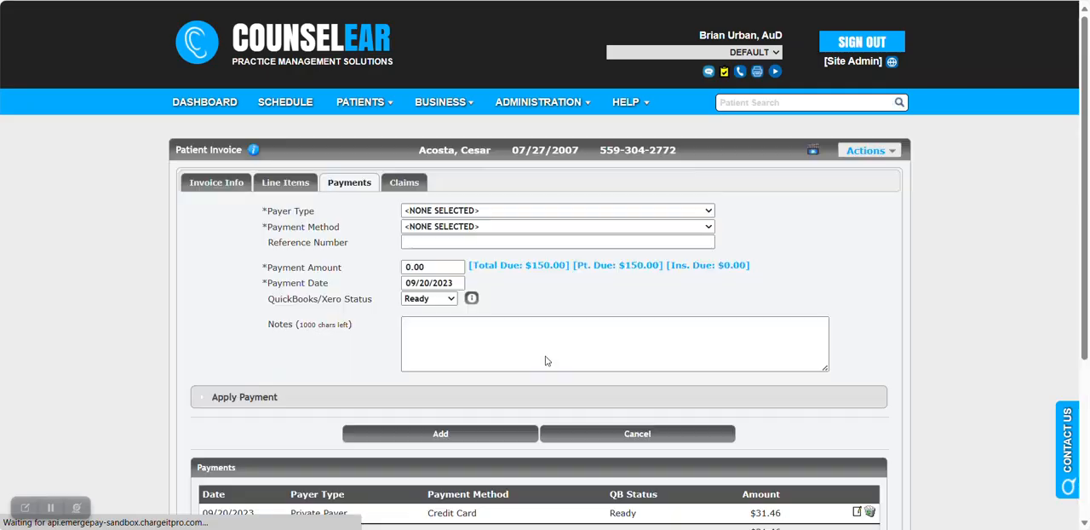
Review the amount of the recorded payment and the statuses of the recurring payments on the invoice.
{"action": "scroll", "coordinate": [792, 290], "scroll_direction": "down", "scroll_amount": 2}
{"action": "scroll", "coordinate": [801, 287], "scroll_direction": "down", "scroll_amount": 1}
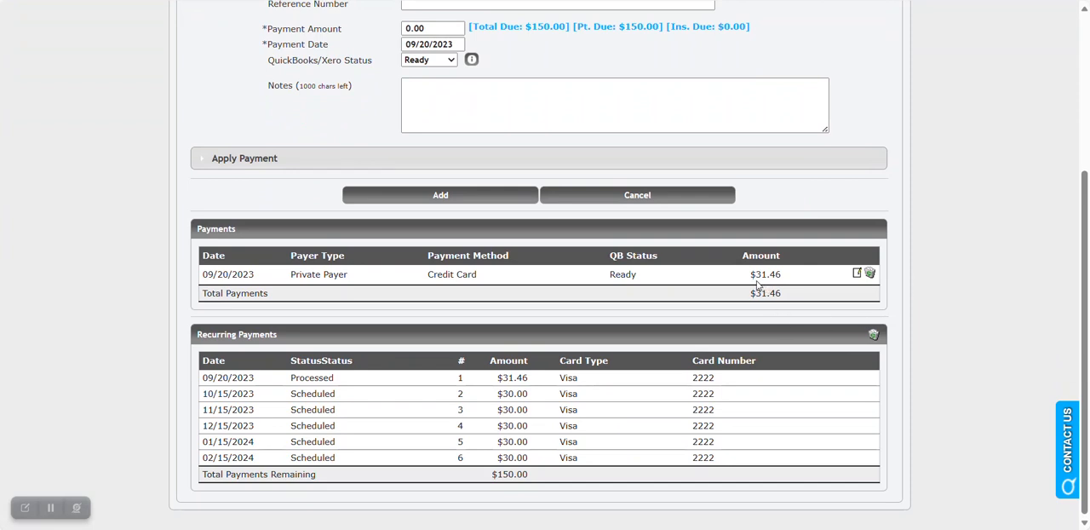
{"action": "left_click_drag", "start_coordinate": [750, 274], "coordinate": [782, 275]}
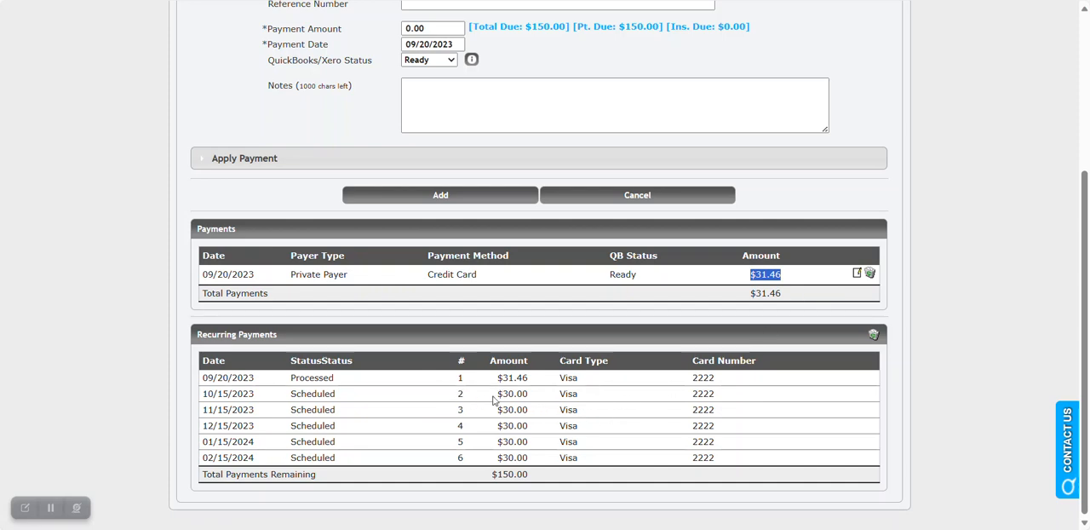
{"action": "left_click_drag", "start_coordinate": [292, 379], "coordinate": [333, 398]}
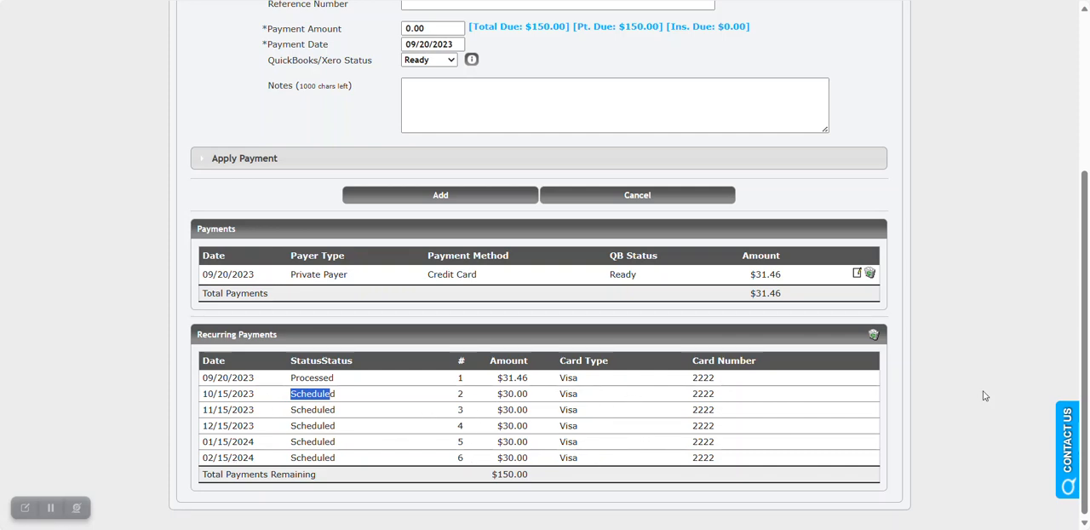
{"action": "left_click", "coordinate": [932, 348]}
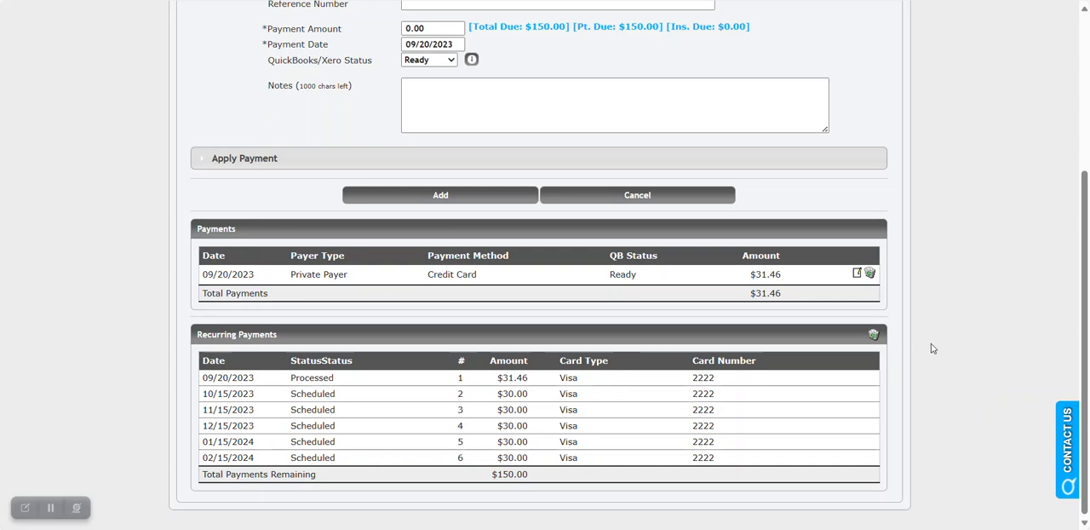
Select all scheduled recurring payments for deletion, then clear the selection and close the dialog without deleting.
{"action": "left_click", "coordinate": [872, 336]}
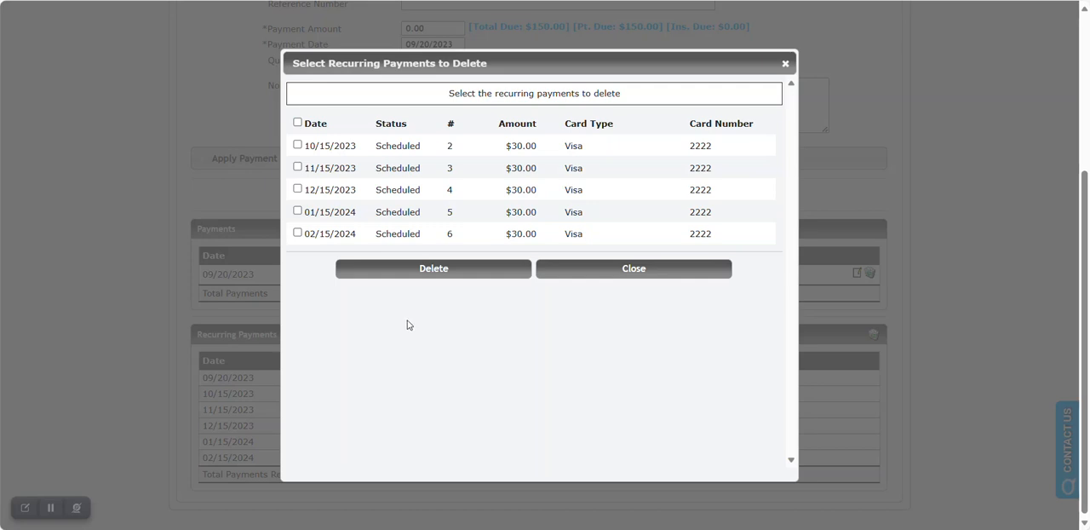
{"action": "left_click", "coordinate": [298, 122]}
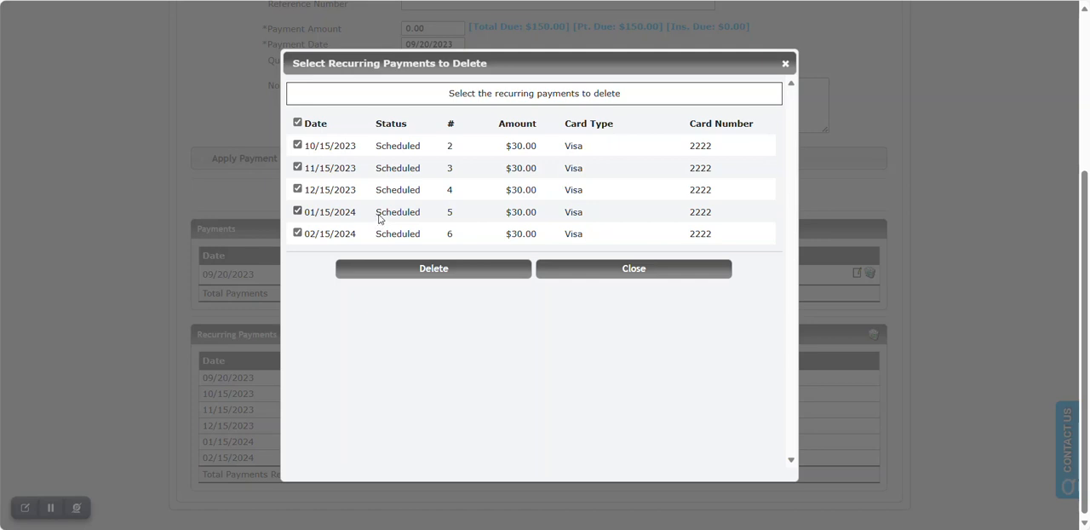
{"action": "left_click", "coordinate": [297, 121]}
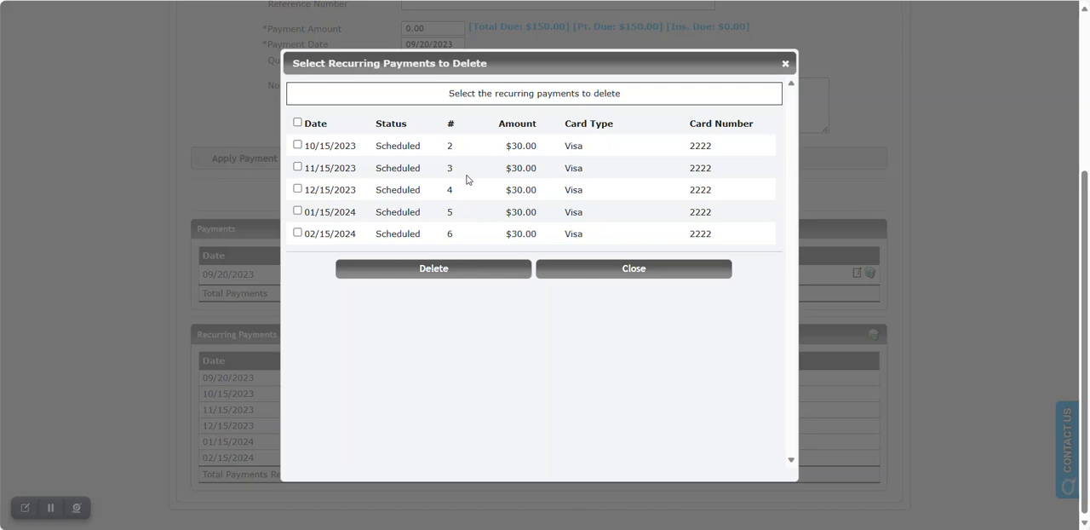
{"action": "left_click", "coordinate": [597, 270]}
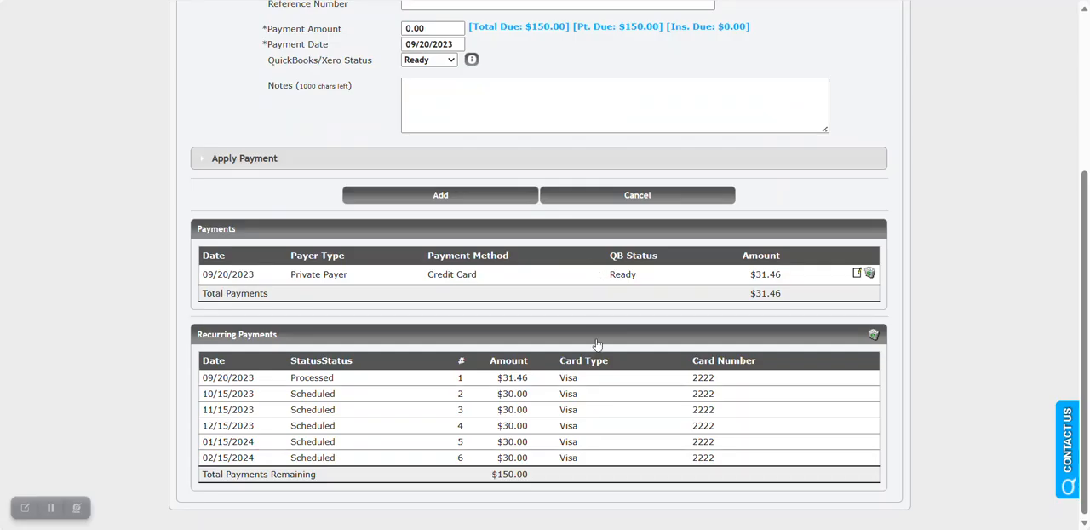
Go to the dashboard and filter this month's recurring invoice payments by the Failed status.
{"action": "left_click_drag", "start_coordinate": [292, 393], "coordinate": [349, 400]}
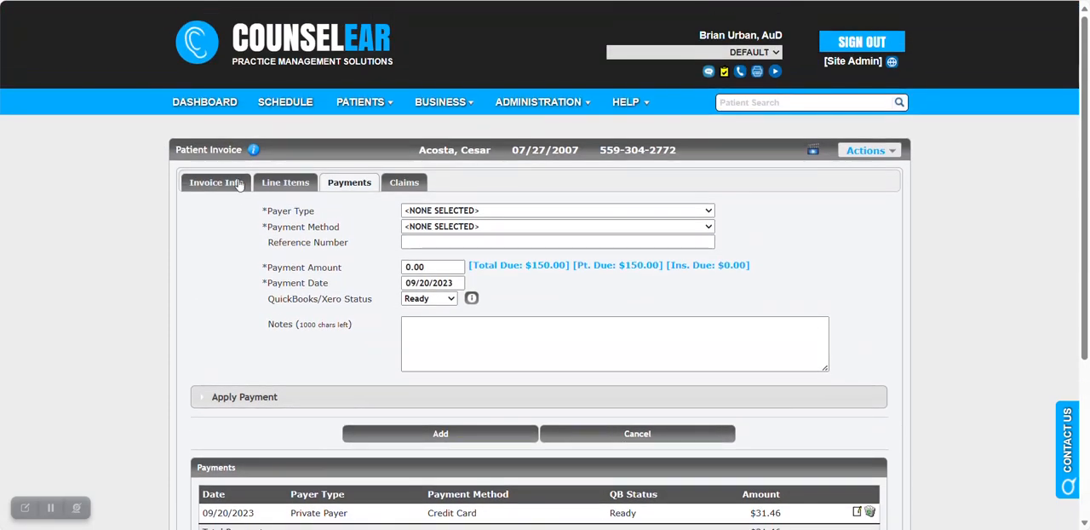
{"action": "left_click", "coordinate": [219, 112]}
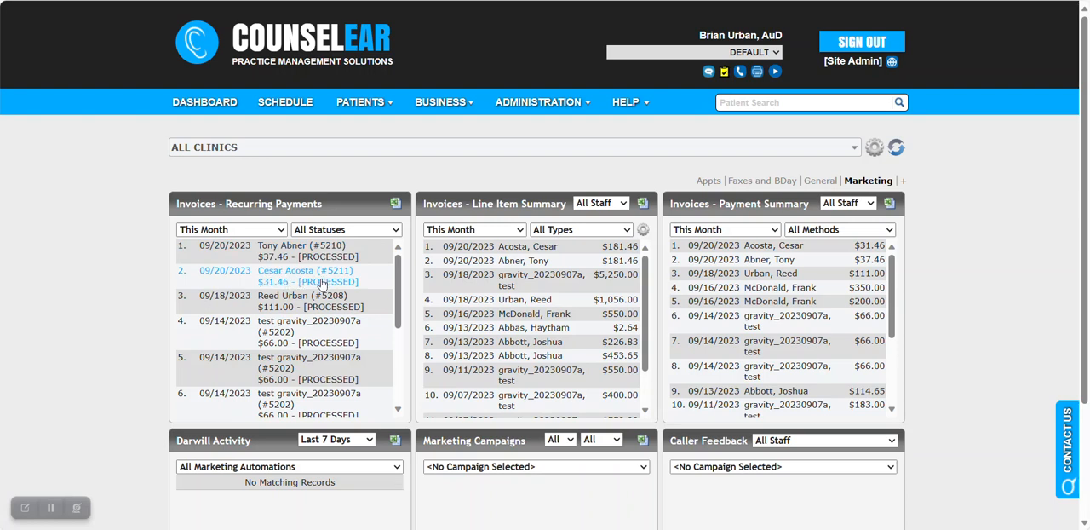
{"action": "left_click", "coordinate": [339, 230]}
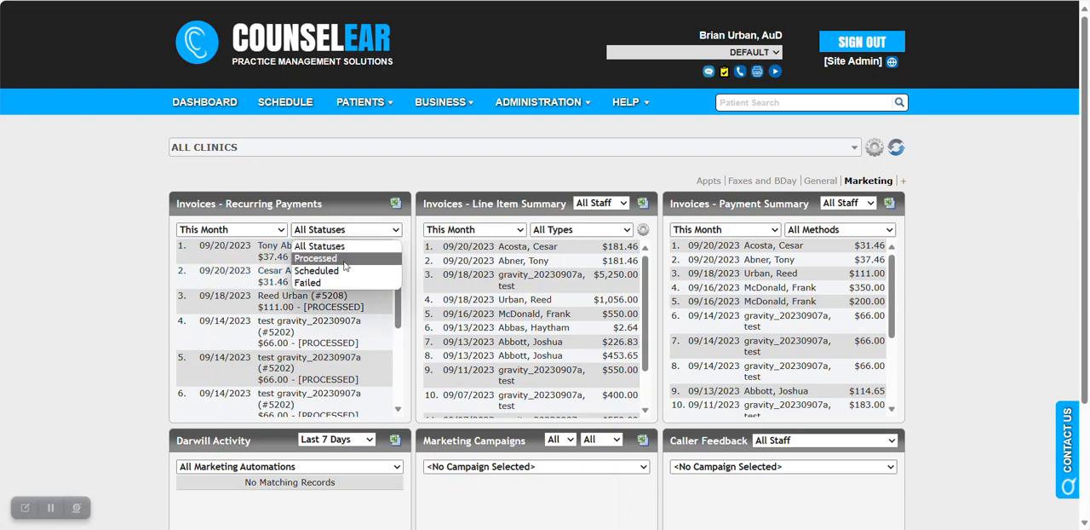
{"action": "left_click", "coordinate": [341, 285]}
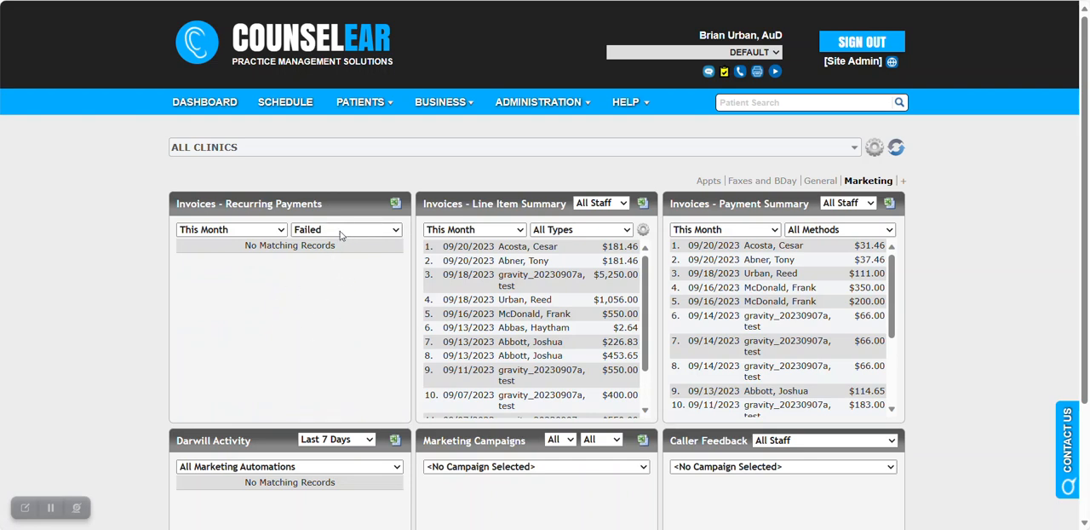
Set the recurring payments status filter back to All Statuses and open the patient's invoice from the processed $31.46 entry.
{"action": "left_click", "coordinate": [281, 230]}
{"action": "left_click", "coordinate": [281, 230]}
{"action": "left_click", "coordinate": [339, 230]}
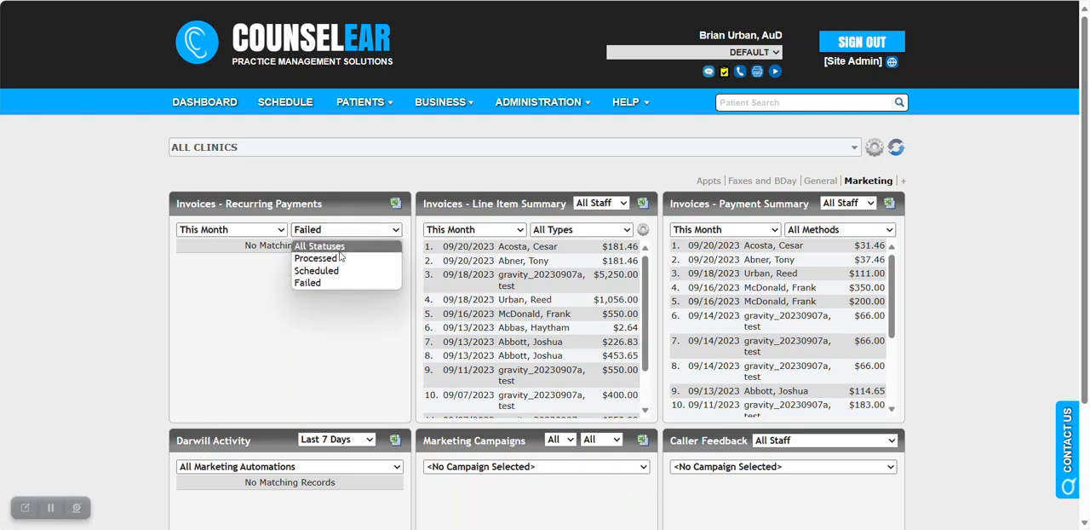
{"action": "left_click", "coordinate": [328, 245]}
{"action": "left_click", "coordinate": [318, 281]}
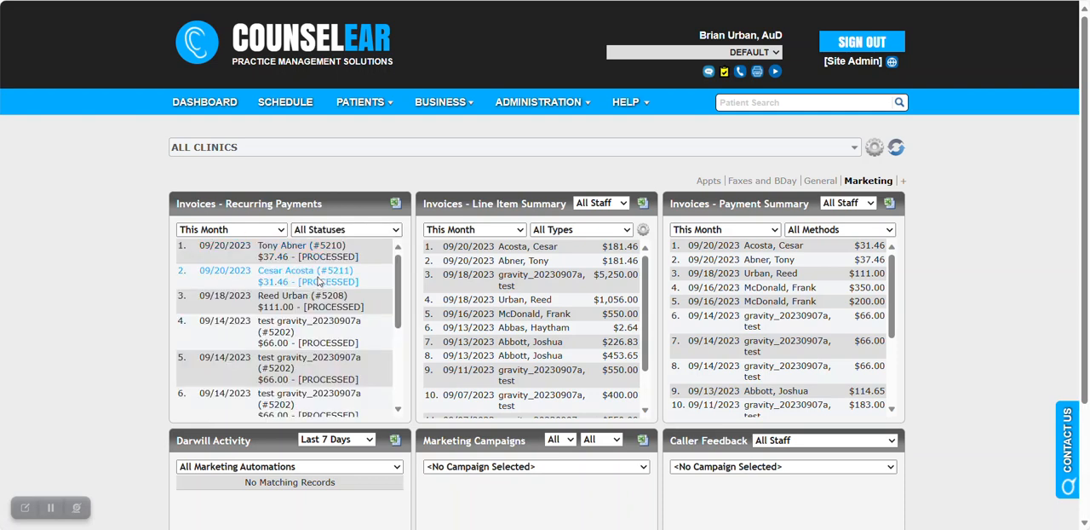
Open the selection of recurring payments to delete on the invoice and close it without deleting any.
{"action": "scroll", "coordinate": [813, 261], "scroll_direction": "down", "scroll_amount": 1}
{"action": "scroll", "coordinate": [813, 262], "scroll_direction": "down", "scroll_amount": 2}
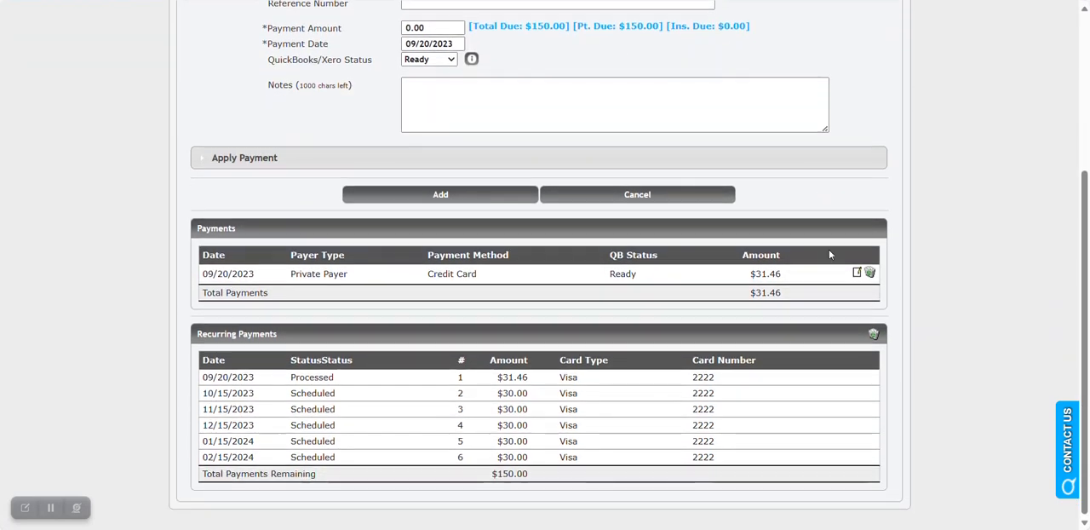
{"action": "left_click", "coordinate": [872, 333]}
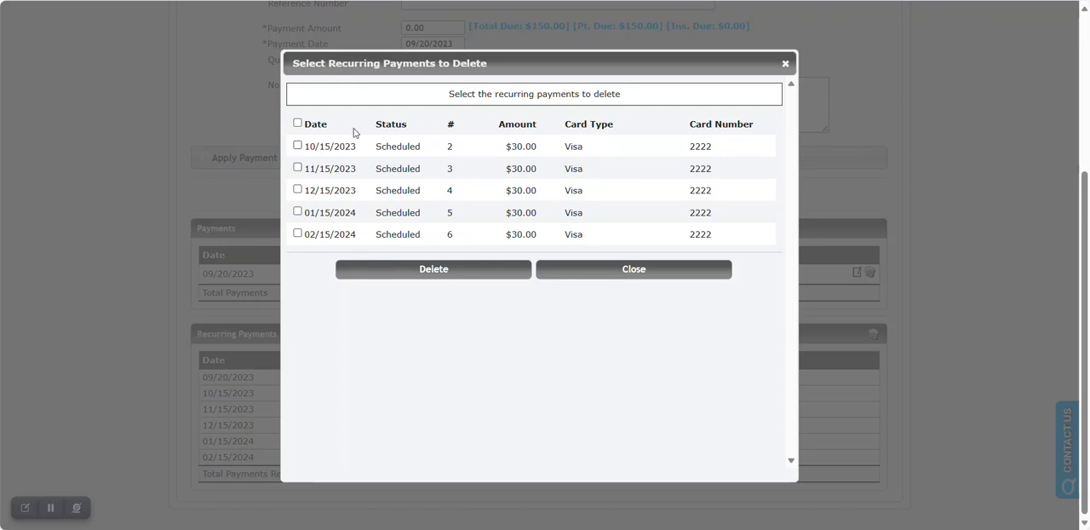
{"action": "left_click", "coordinate": [587, 277]}
{"action": "scroll", "coordinate": [869, 306], "scroll_direction": "up", "scroll_amount": 3}
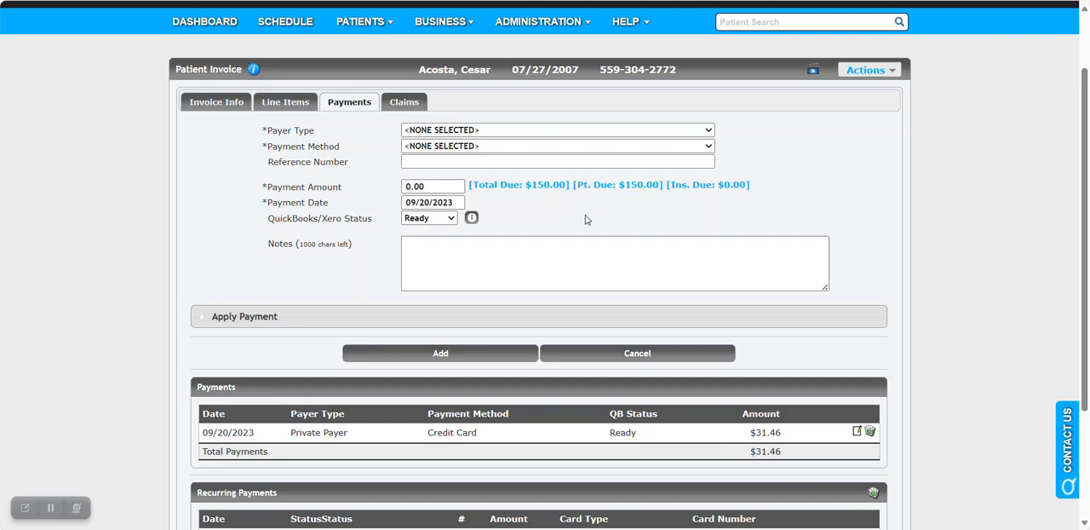
{"action": "scroll", "coordinate": [631, 265], "scroll_direction": "down", "scroll_amount": 3}
{"action": "scroll", "coordinate": [632, 265], "scroll_direction": "down", "scroll_amount": 1}
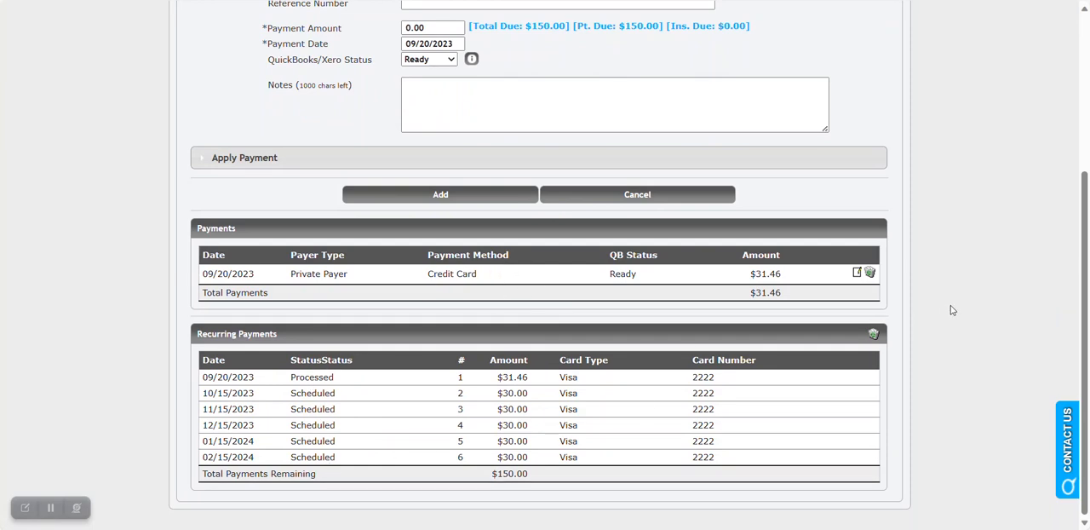
{"action": "scroll", "coordinate": [951, 305], "scroll_direction": "up", "scroll_amount": 3}
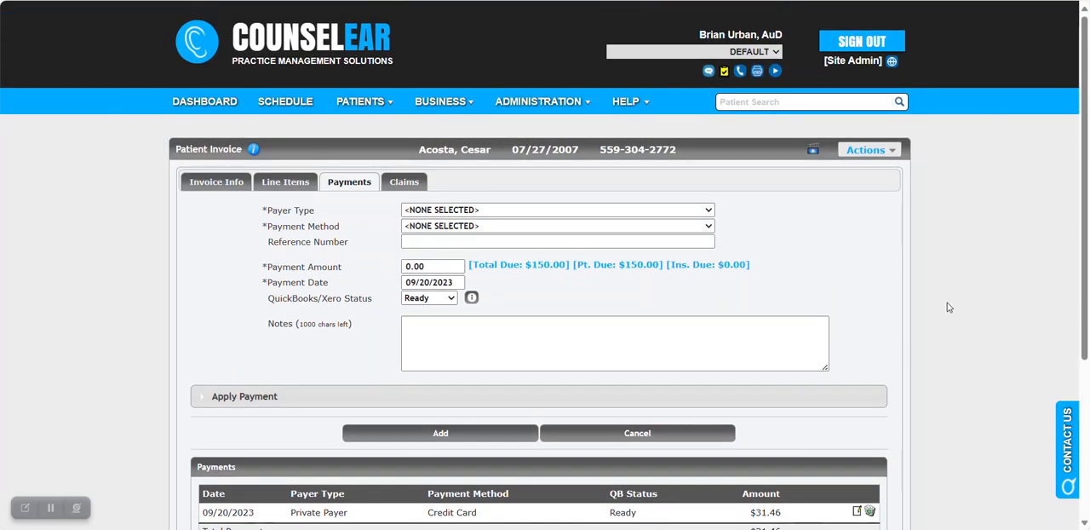